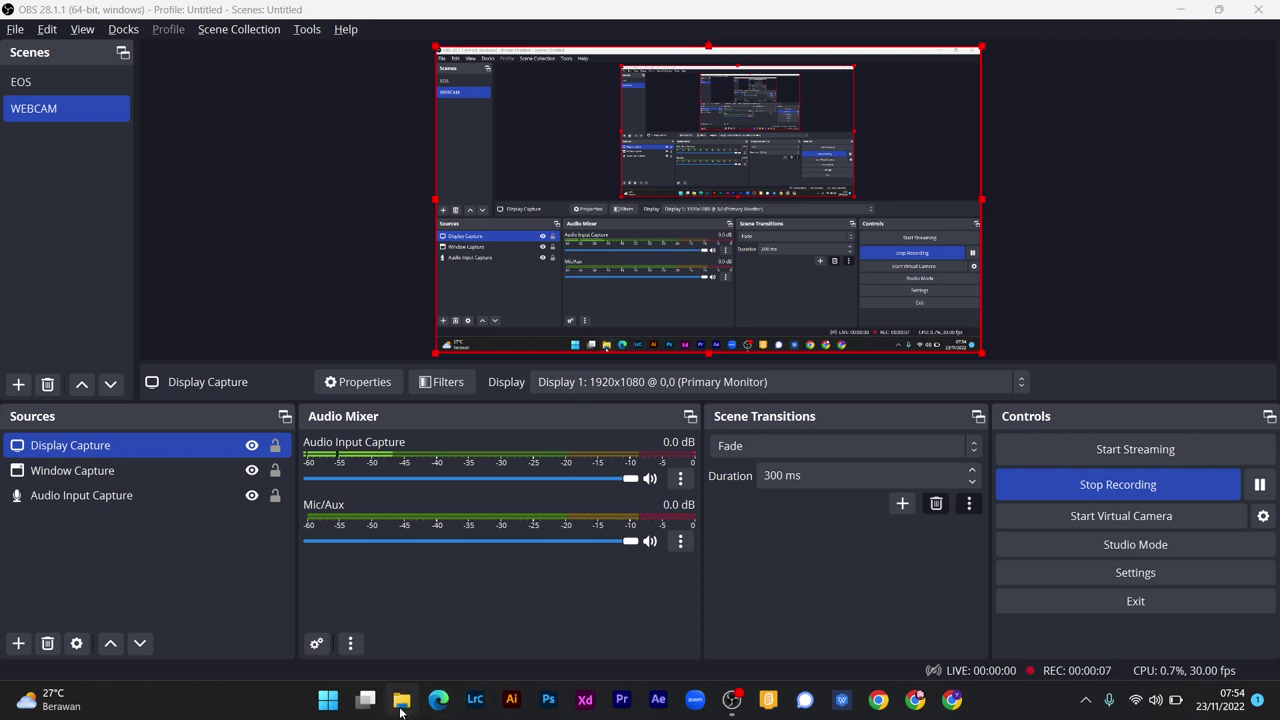
# - Launch File Explorer from its taskbar icon while OBS keeps recording
pyautogui.click(401, 705)
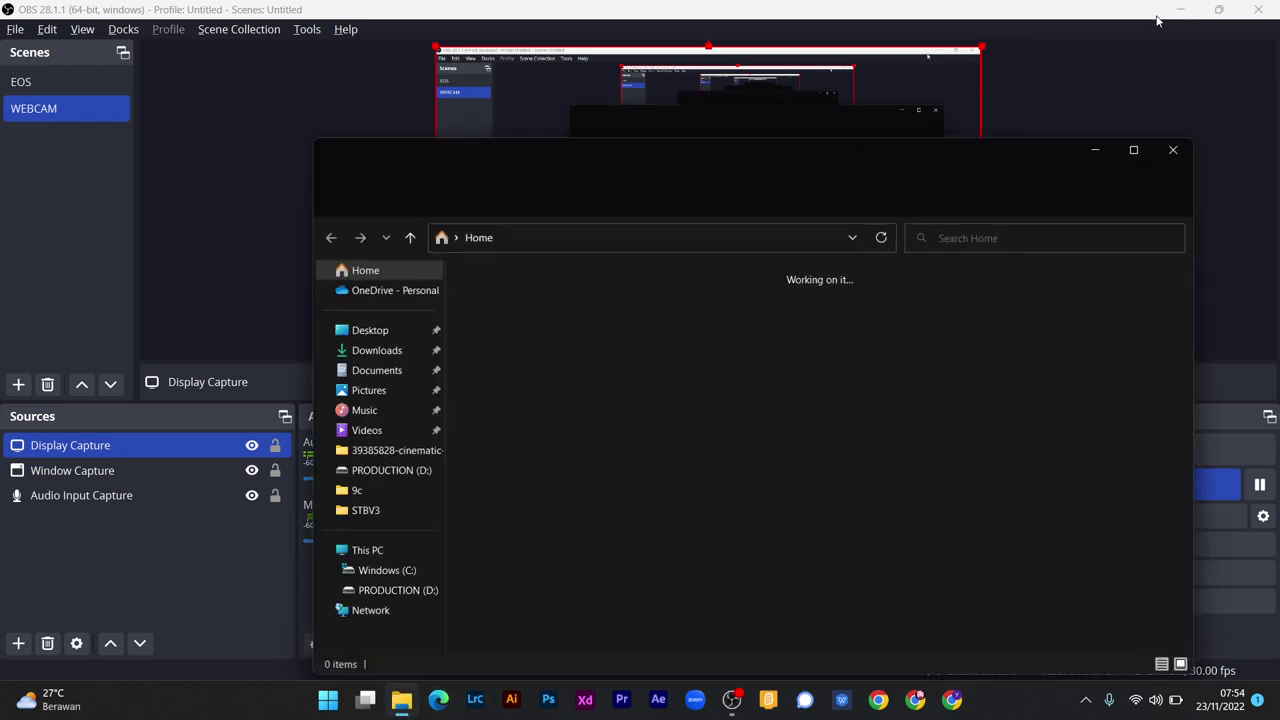
# - Minimize OBS, reopen File Explorer maximized and go to the PRODUCTION (D:) drive
pyautogui.click(1180, 9)
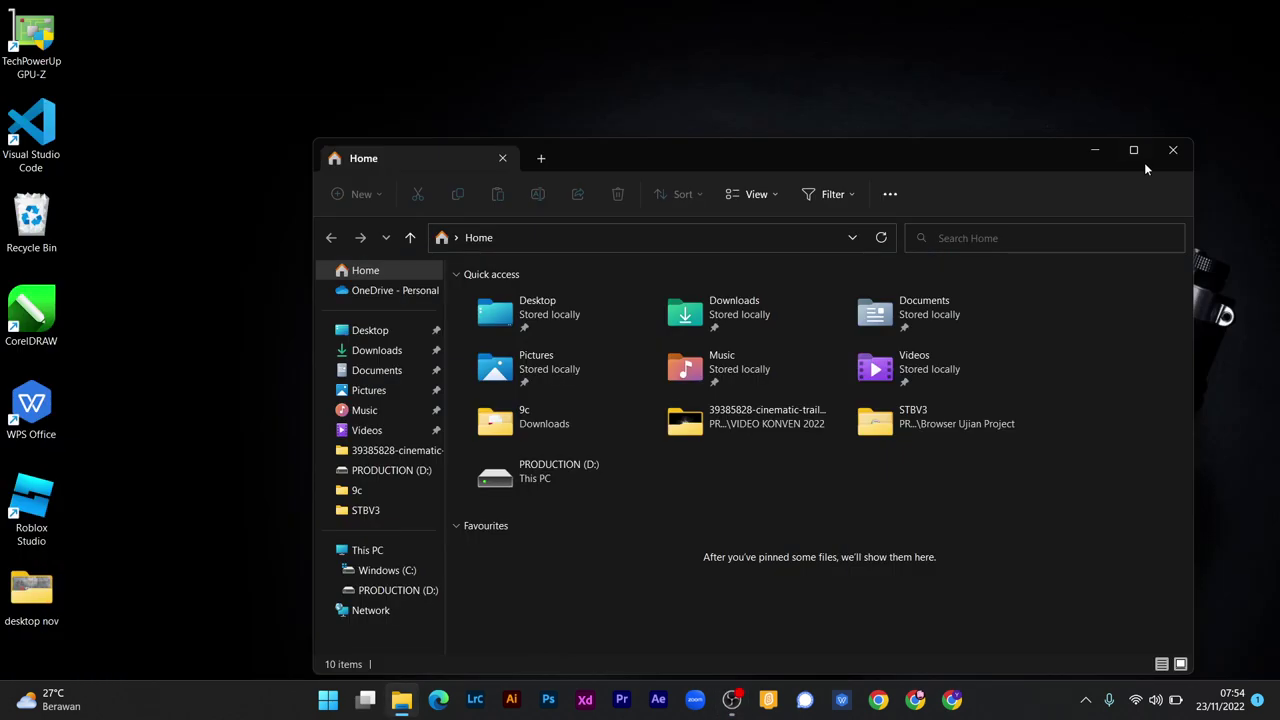
pyautogui.click(1173, 150)
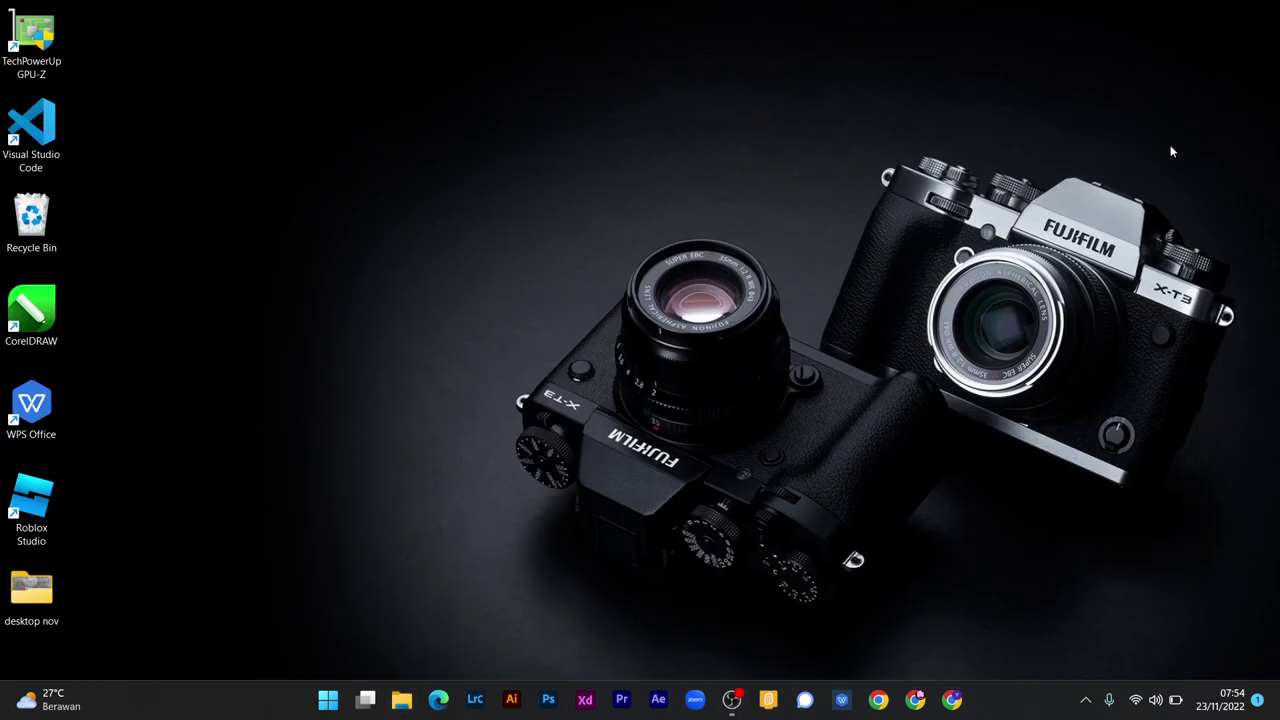
pyautogui.click(400, 701)
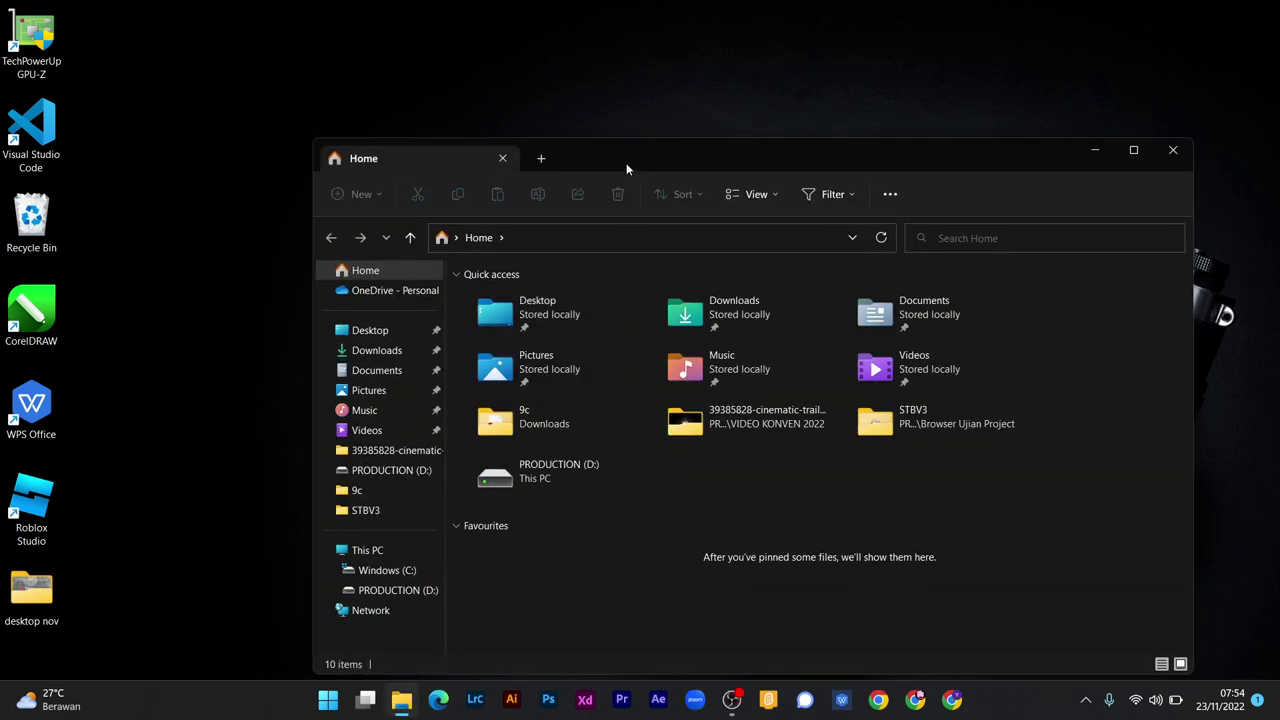
pyautogui.doubleClick(627, 168)
pyautogui.click(103, 446)
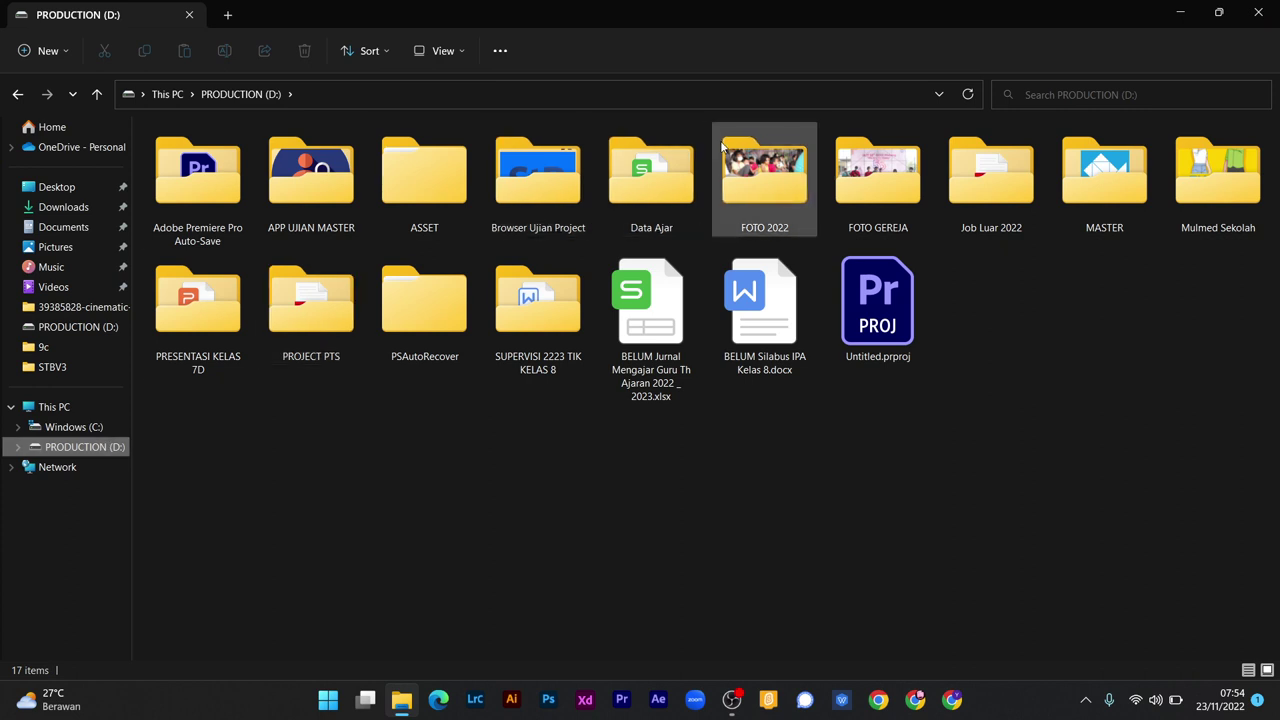
# - Navigate into MASTER > Nsisqssg > Output > SMPKK Ujian App on drive D:
pyautogui.click(722, 145)
pyautogui.press('Right')
pyautogui.press('Right')
pyautogui.press('Right')
pyautogui.press('Return')
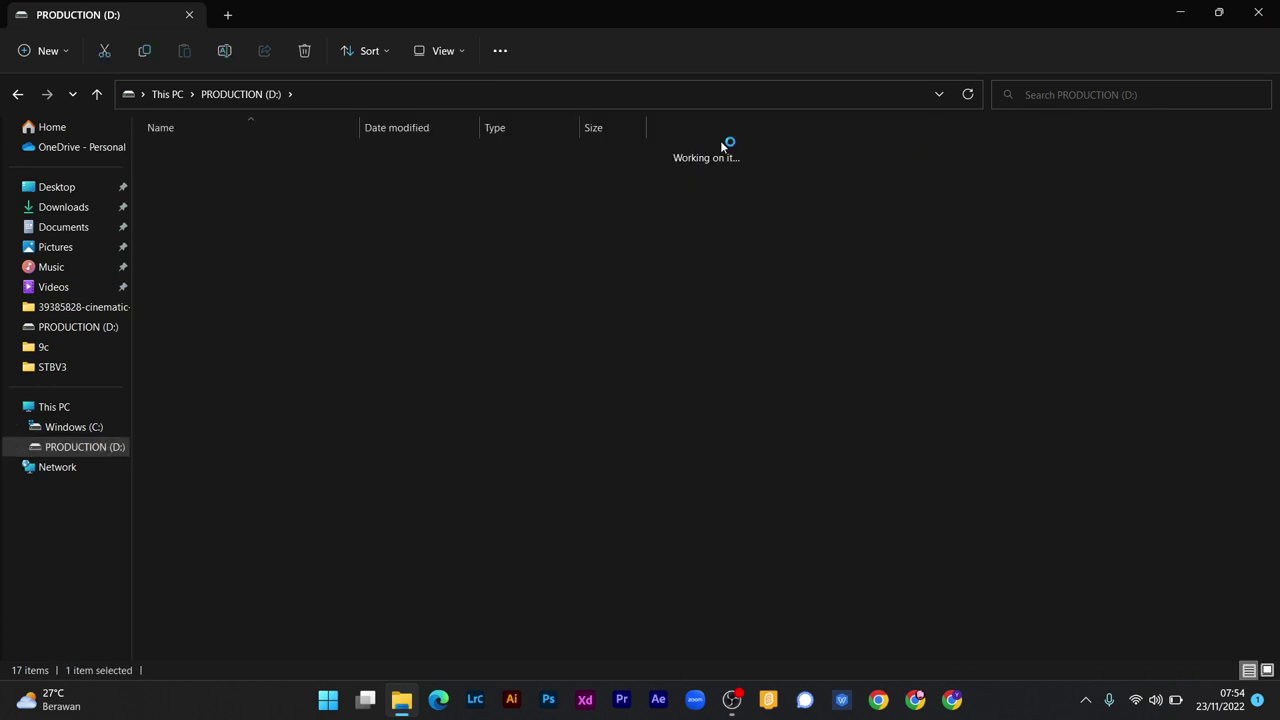
pyautogui.press('Down')
pyautogui.press('Down')
pyautogui.press('Return')
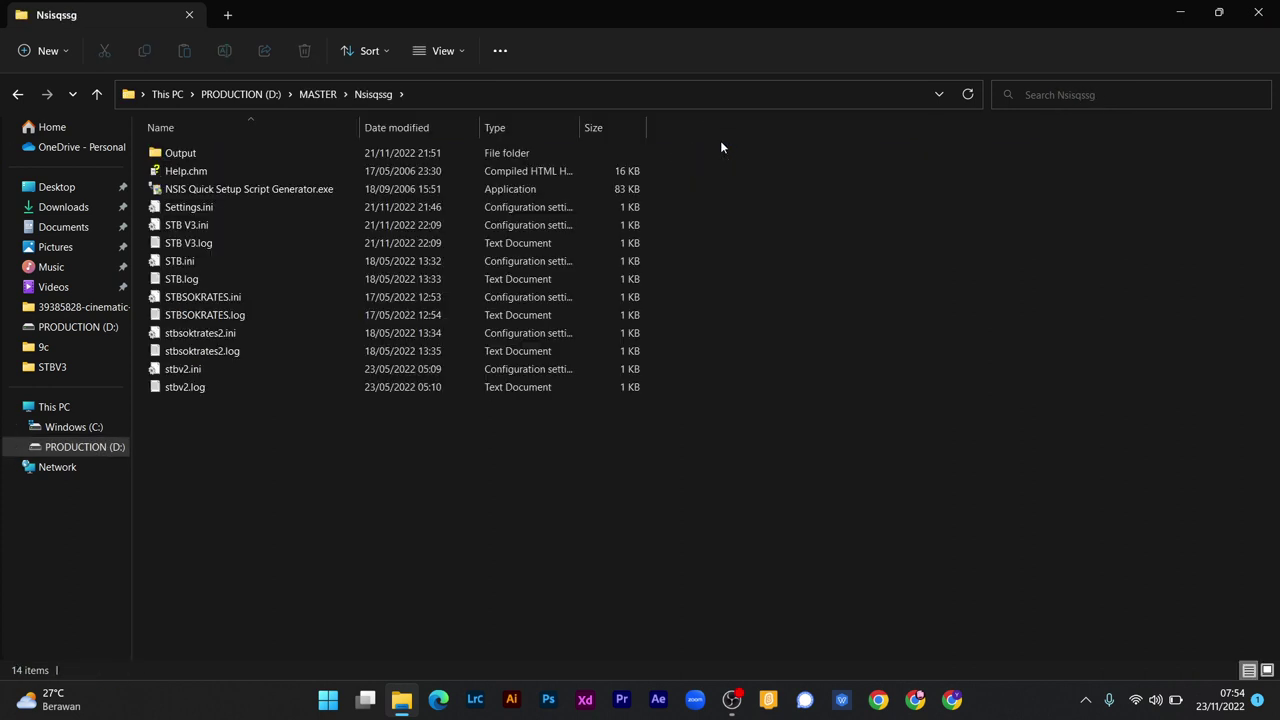
pyautogui.press('Down')
pyautogui.press('Return')
pyautogui.press('Down')
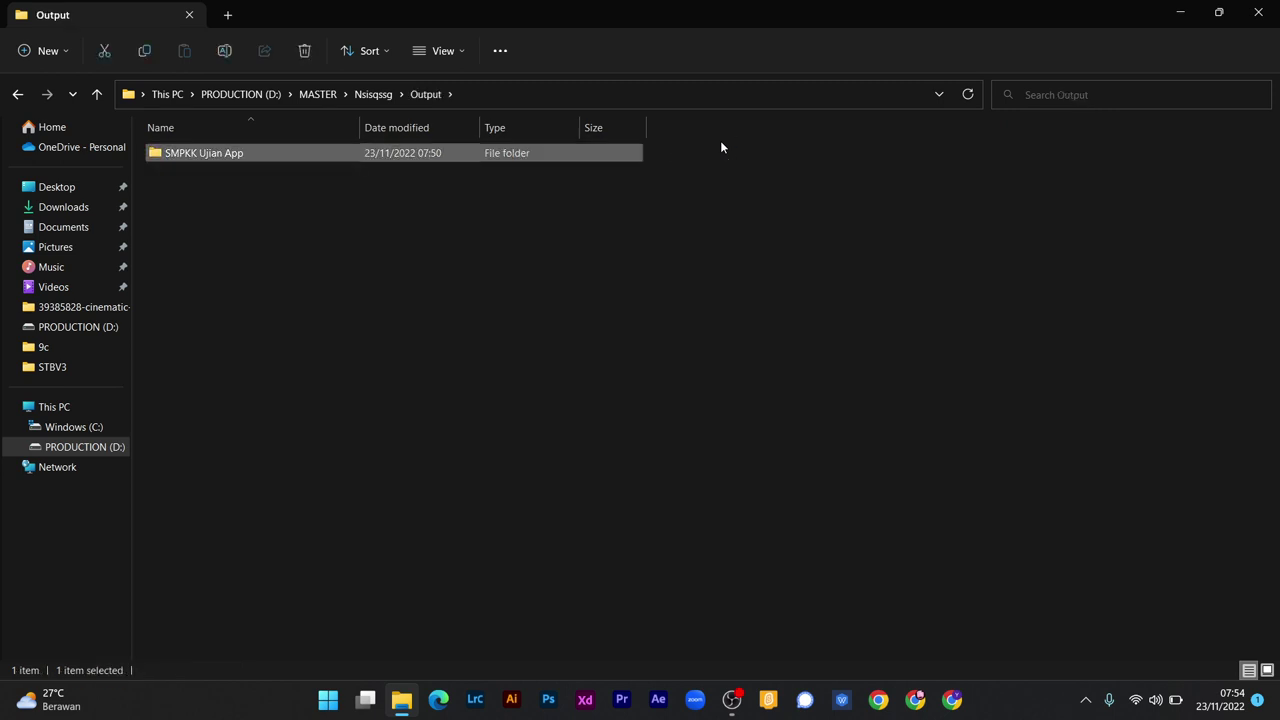
pyautogui.press('Return')
# - Permanently delete the old extracted SMPKK Ujian App folder, keeping the zip
pyautogui.press('Right')
pyautogui.press('Left')
pyautogui.hotkey('shift', 'Delete')
pyautogui.press('Return')
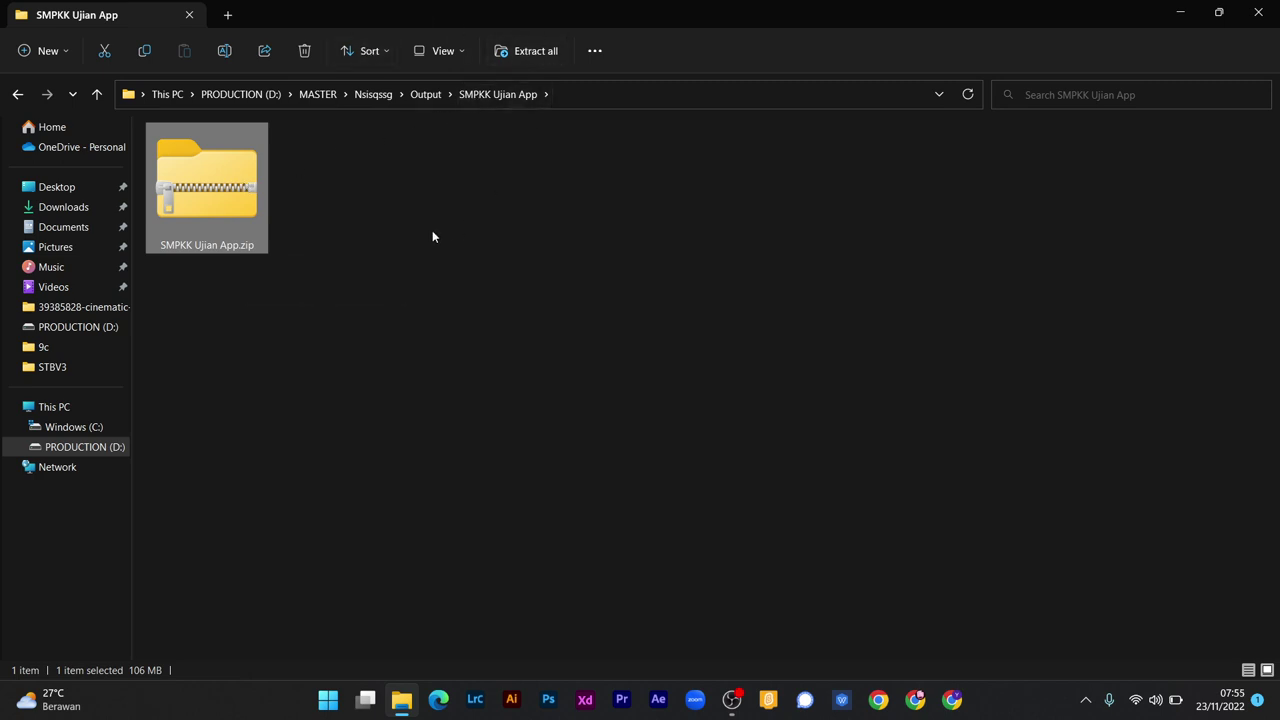
# - Extract All of SMPKK Ujian App.zip into the suggested folder beside it, closing the result window
pyautogui.rightClick(257, 198)
pyautogui.press('Escape')
pyautogui.rightClick(257, 198)
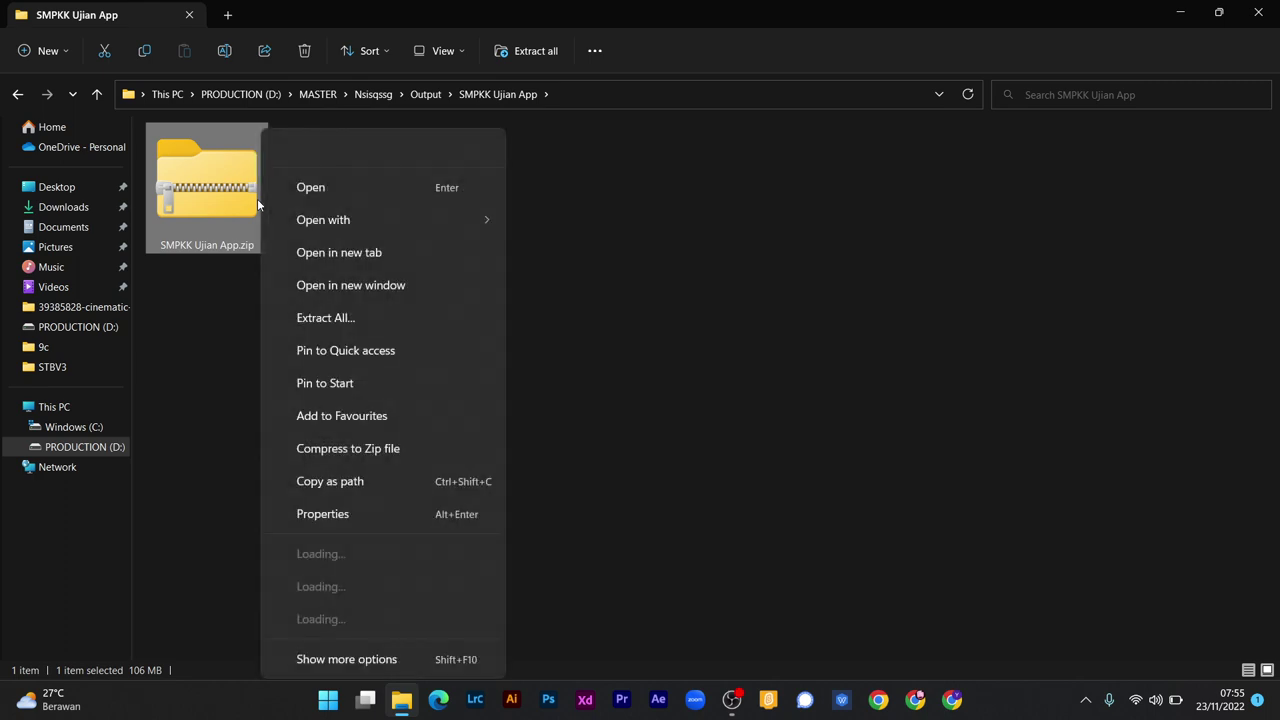
pyautogui.click(327, 291)
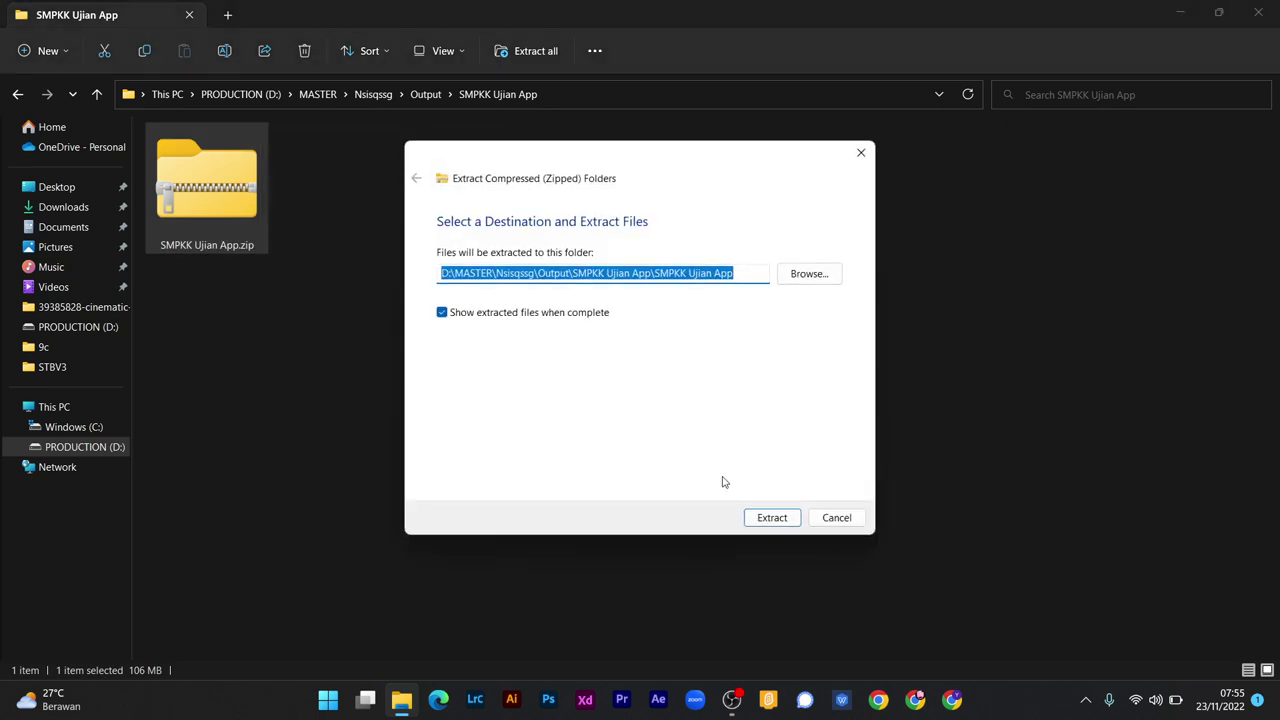
pyautogui.click(771, 520)
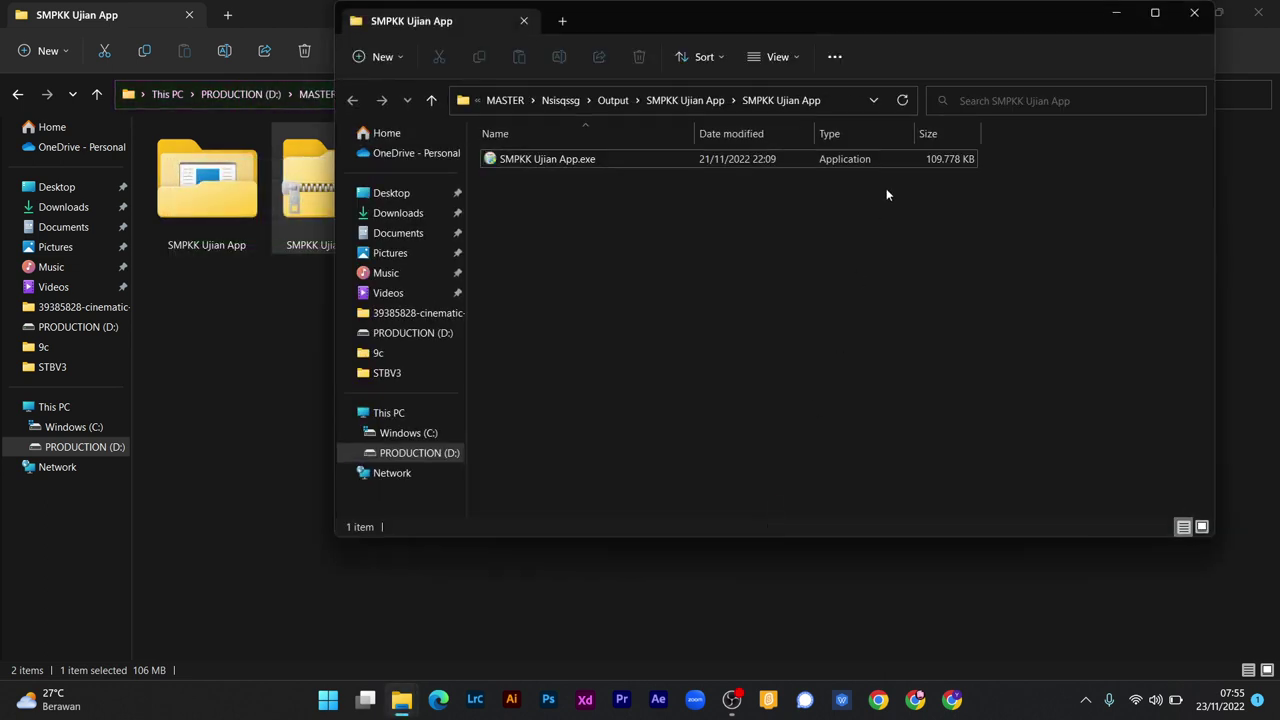
pyautogui.click(1194, 14)
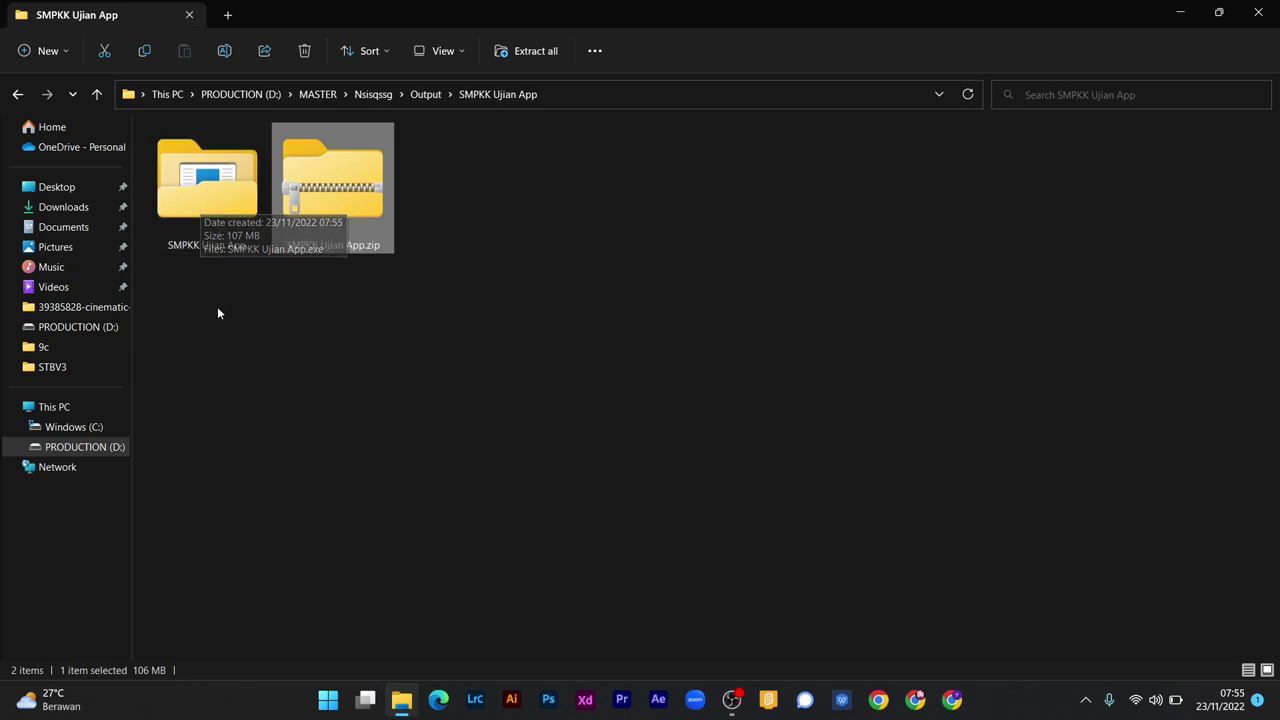
# - Run SMPKK Ujian App.exe from the extracted folder, install, and finish the setup
pyautogui.doubleClick(209, 212)
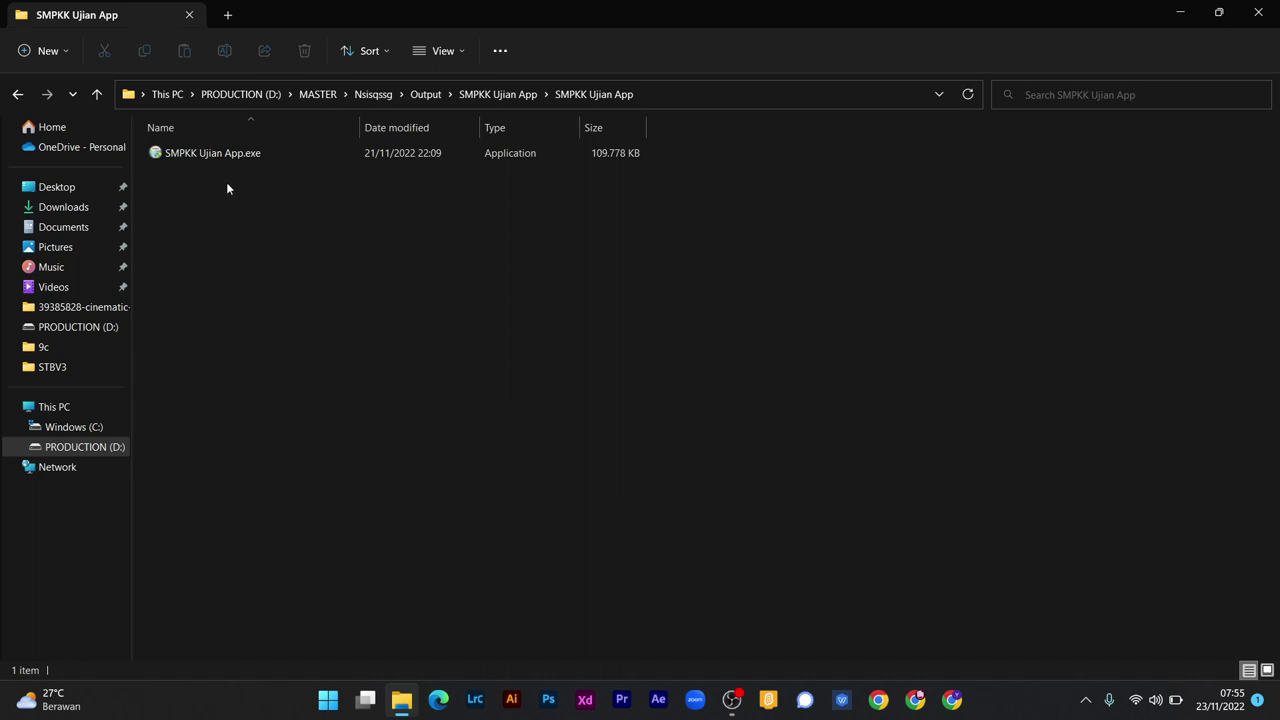
pyautogui.click(197, 155)
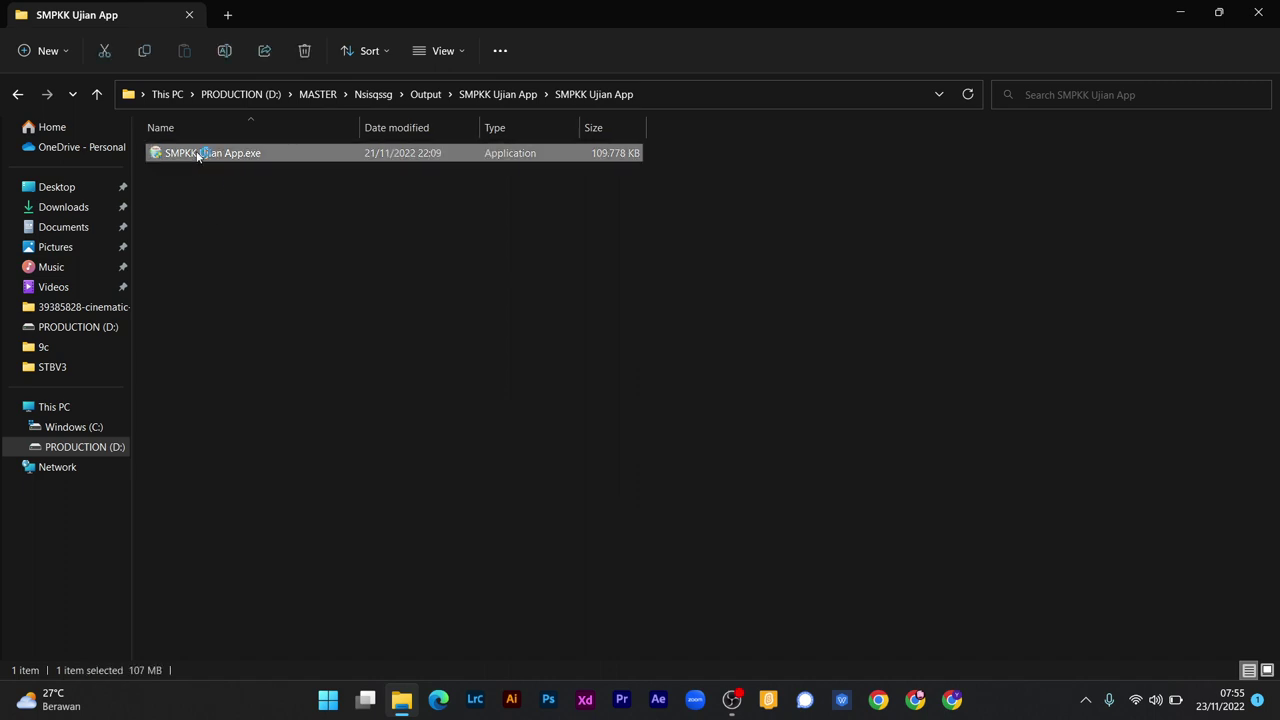
pyautogui.doubleClick(197, 155)
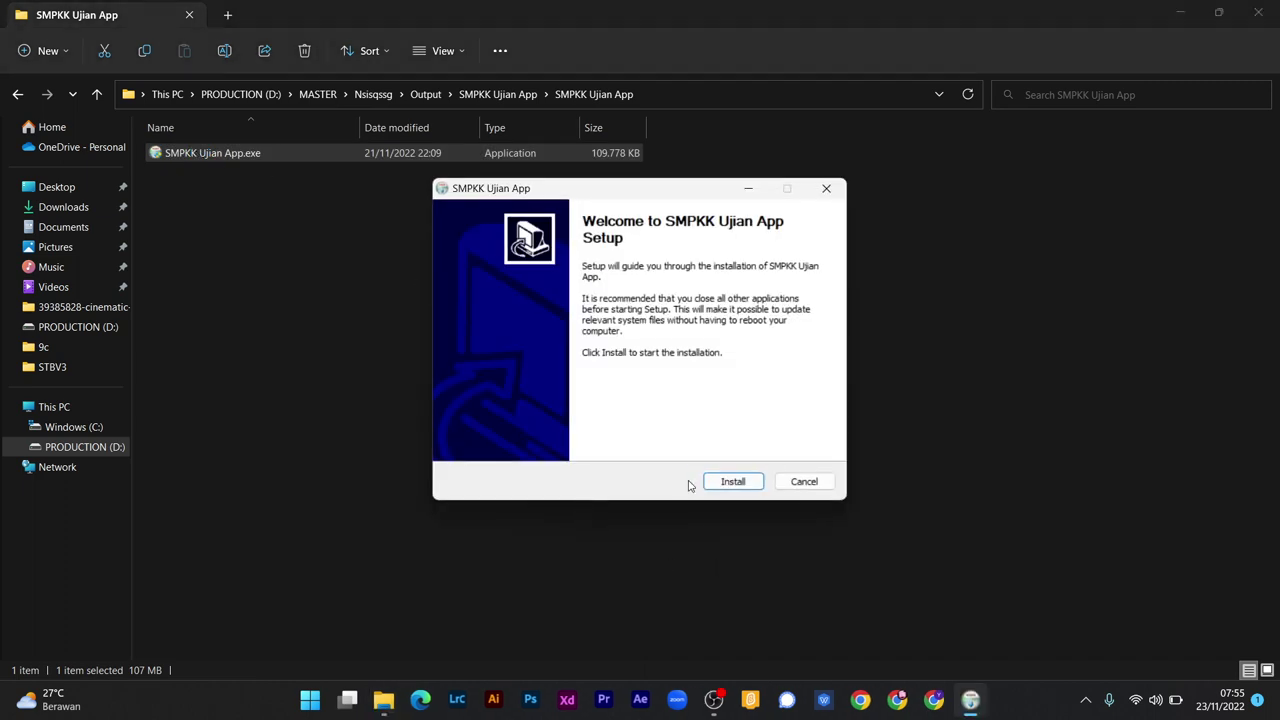
pyautogui.click(720, 484)
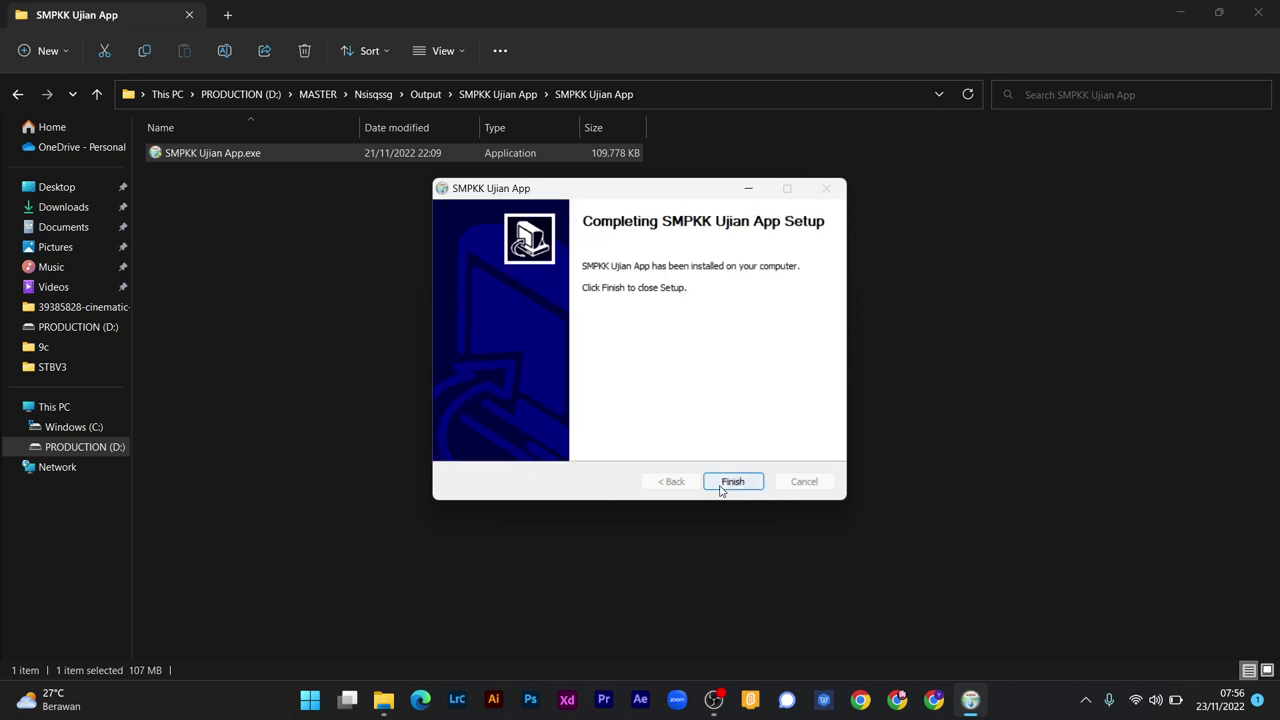
pyautogui.click(720, 487)
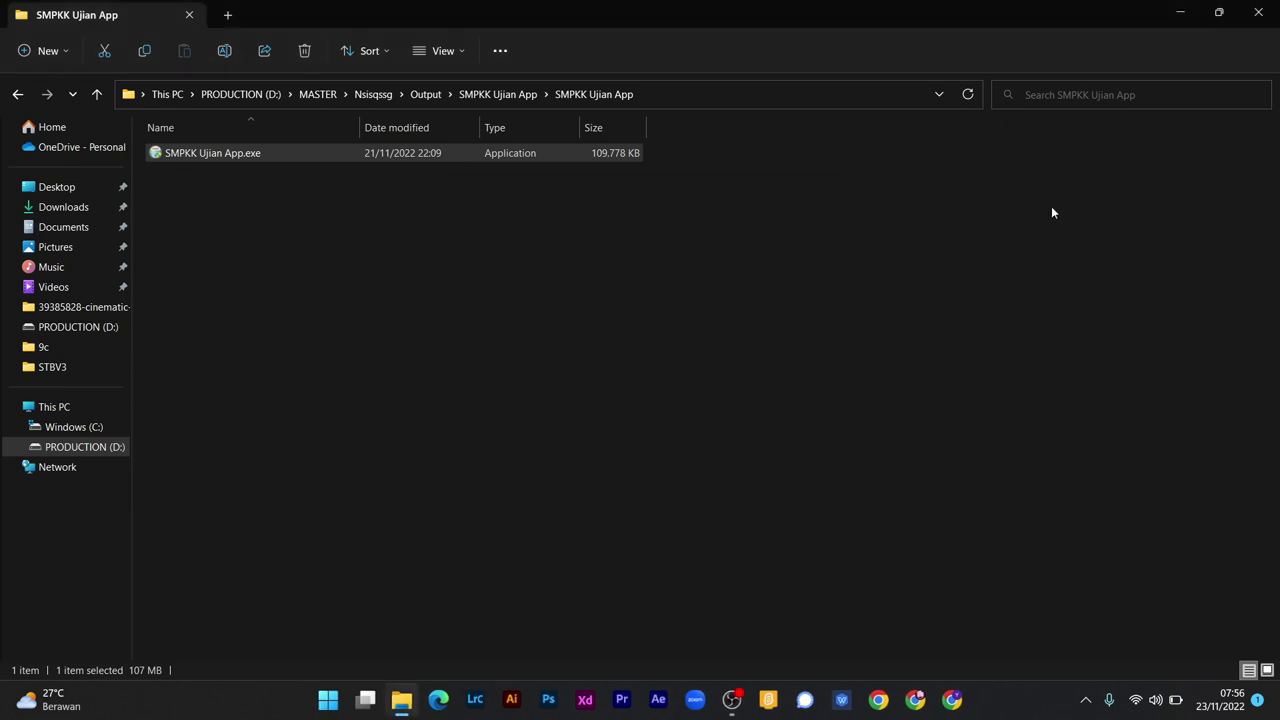
# - Minimize Explorer and drag the SMPKK Ujian App console toward the screen centre
pyautogui.click(1180, 17)
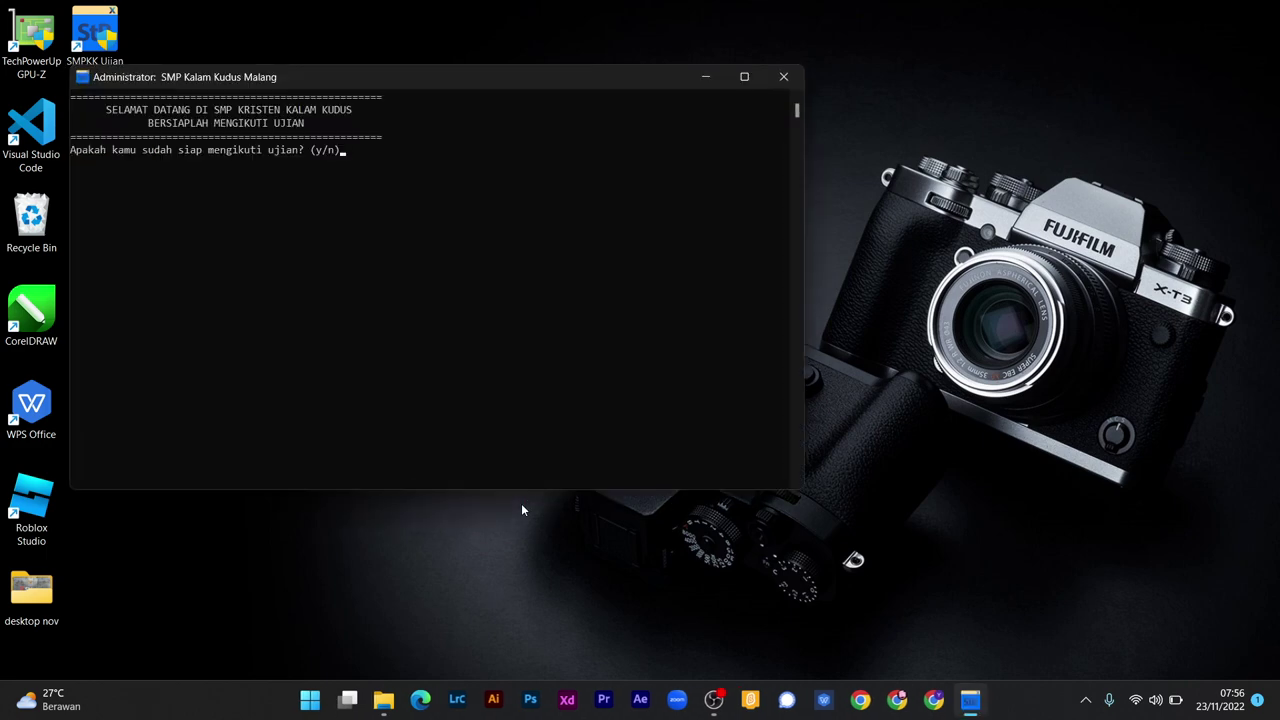
pyautogui.moveTo(453, 77); pyautogui.dragTo(568, 117)
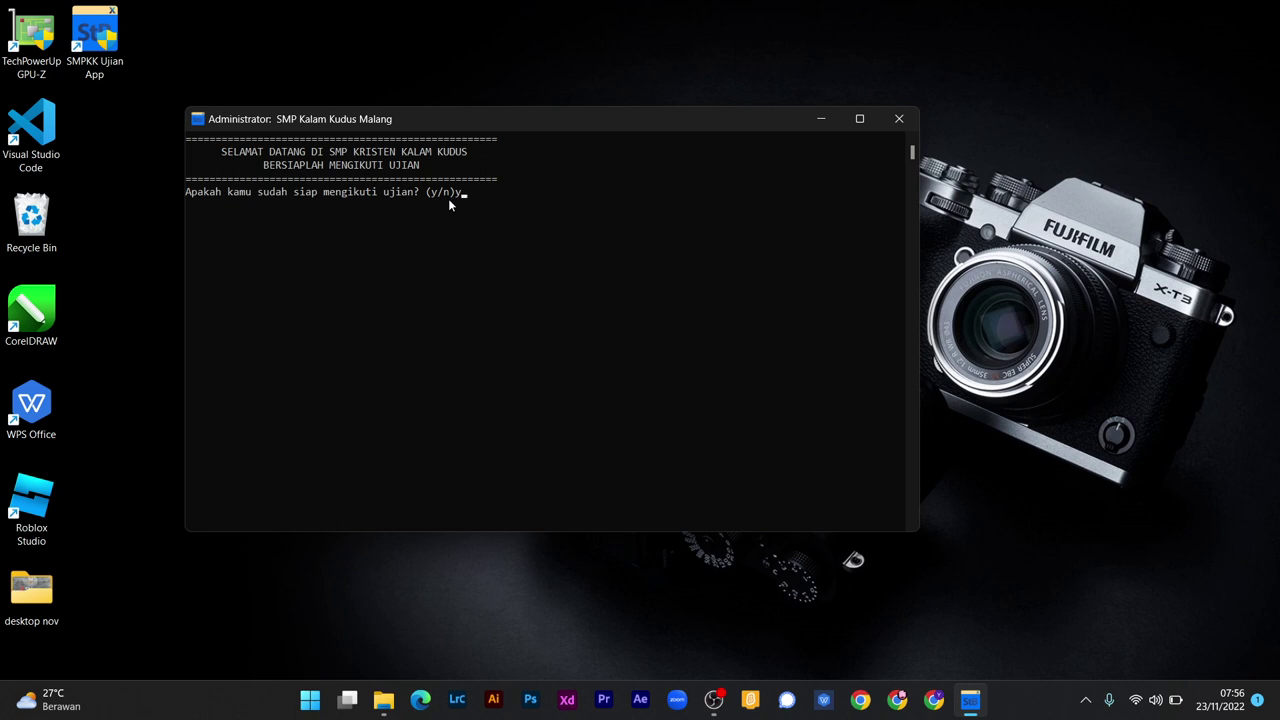
# - Submit 'y' at the exam-readiness prompt to open the attendance page
pyautogui.press('Return')
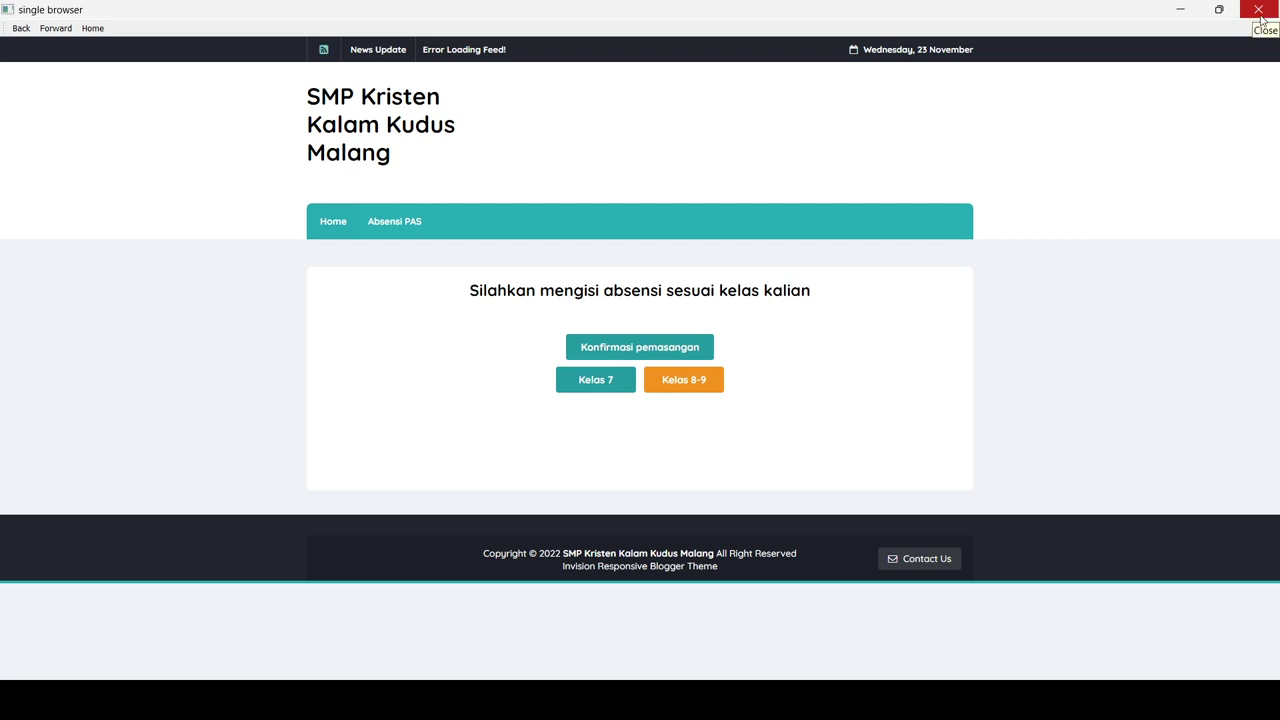
# - Close the exam browser window and return to the OBS Studio window
pyautogui.click(1260, 12)
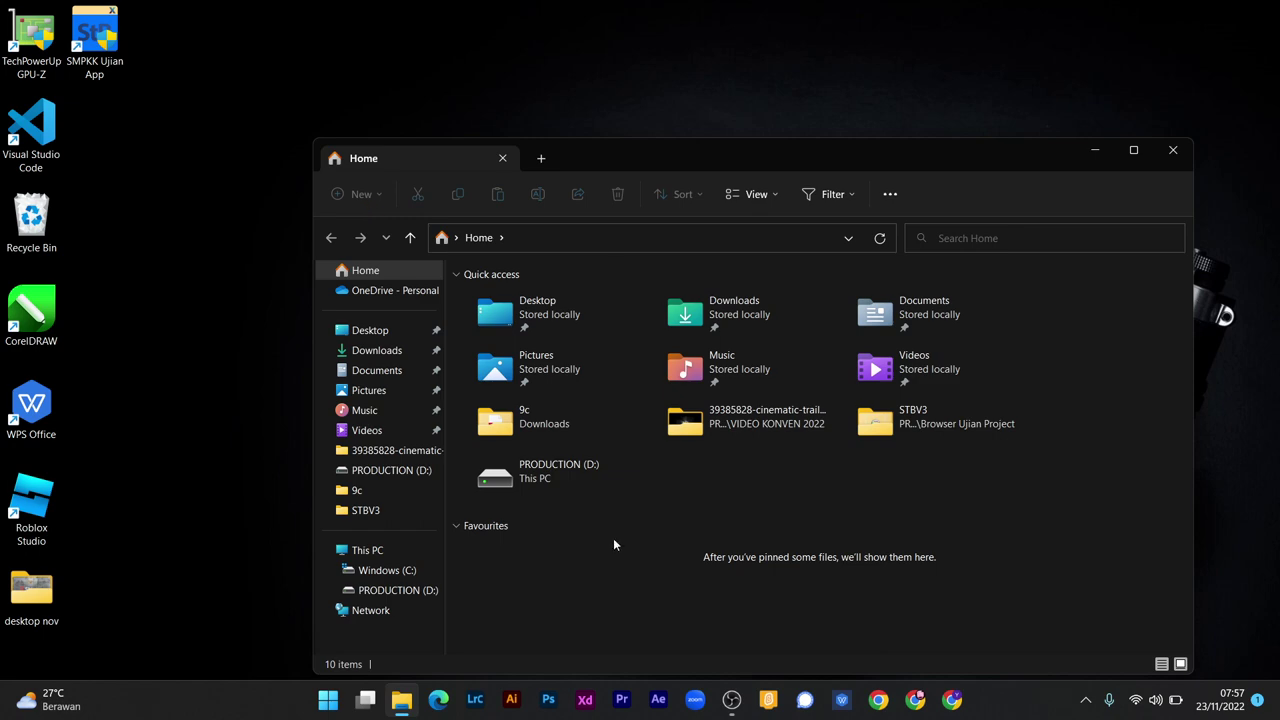
pyautogui.click(732, 699)
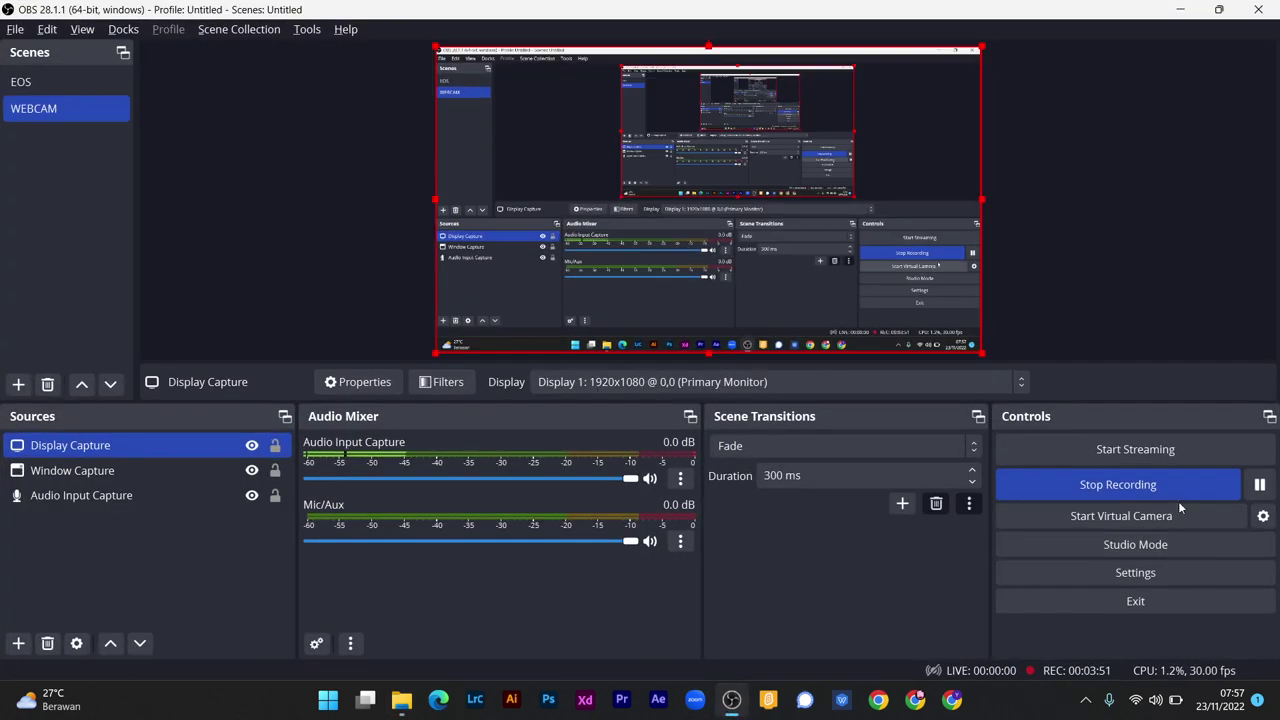